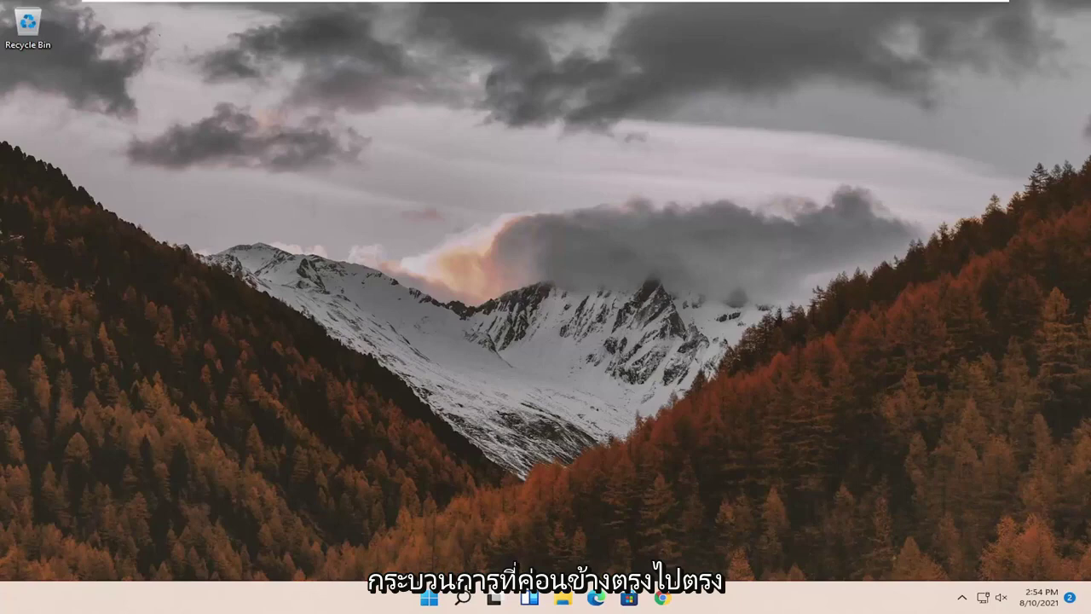
Step: Search 'adjust', open 'Adjust the appearance and performance of Windows', and select Adjust for best appearance
{"action": "left_click", "coordinate": [458, 598]}
{"action": "type", "text": "adjust"}
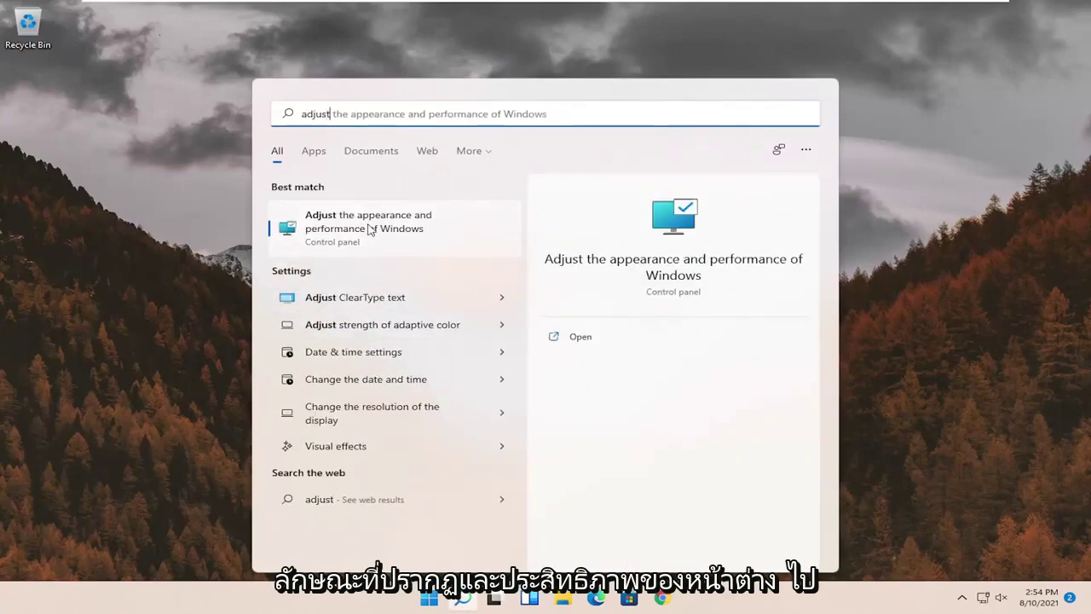
{"action": "left_click", "coordinate": [368, 228]}
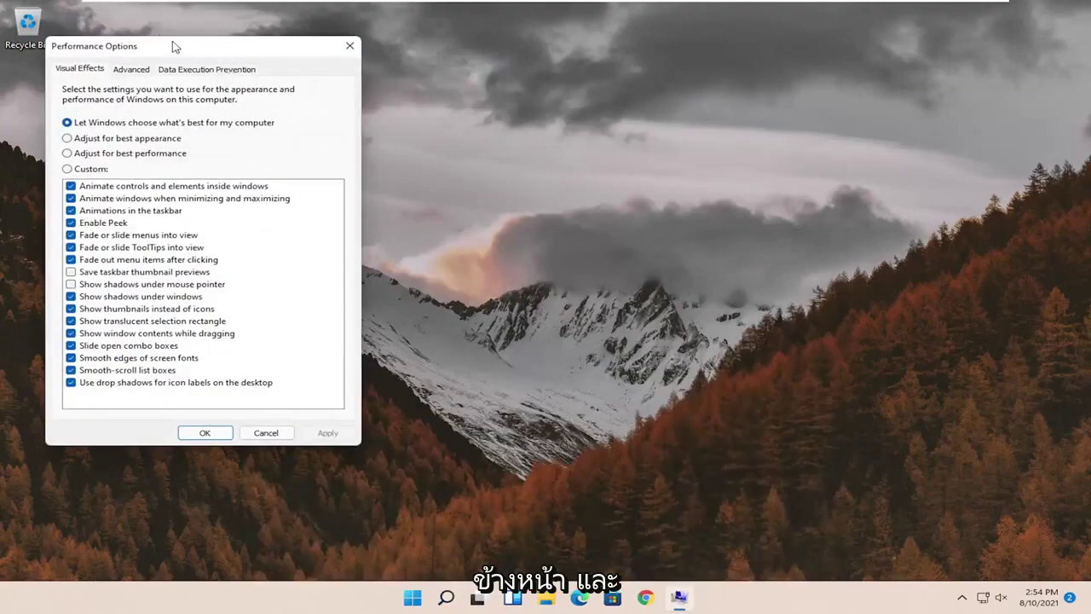
{"action": "left_click_drag", "start_coordinate": [173, 44], "coordinate": [402, 99]}
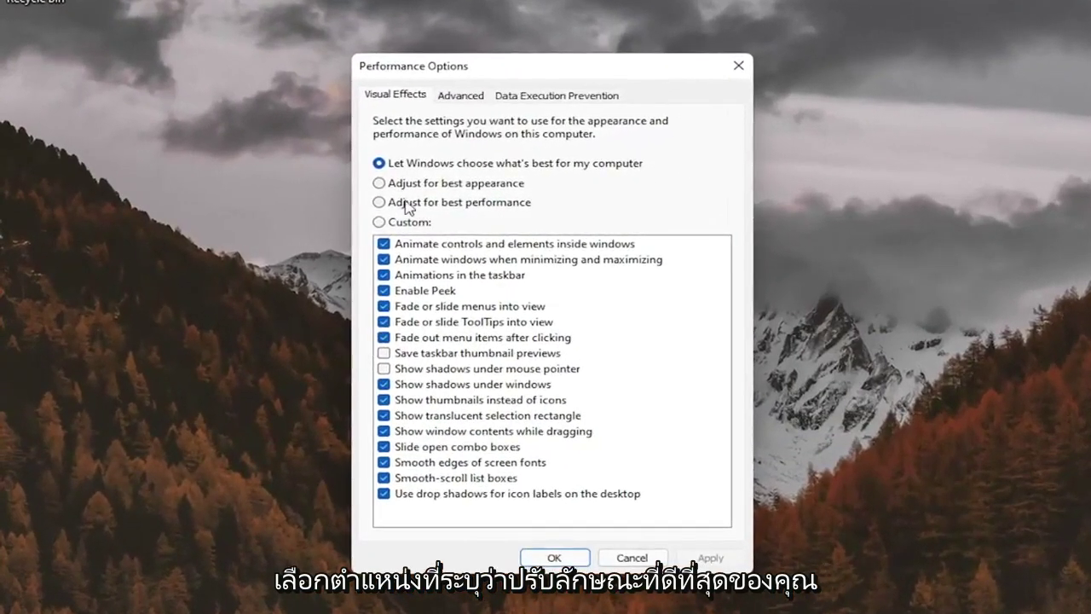
{"action": "left_click", "coordinate": [409, 185]}
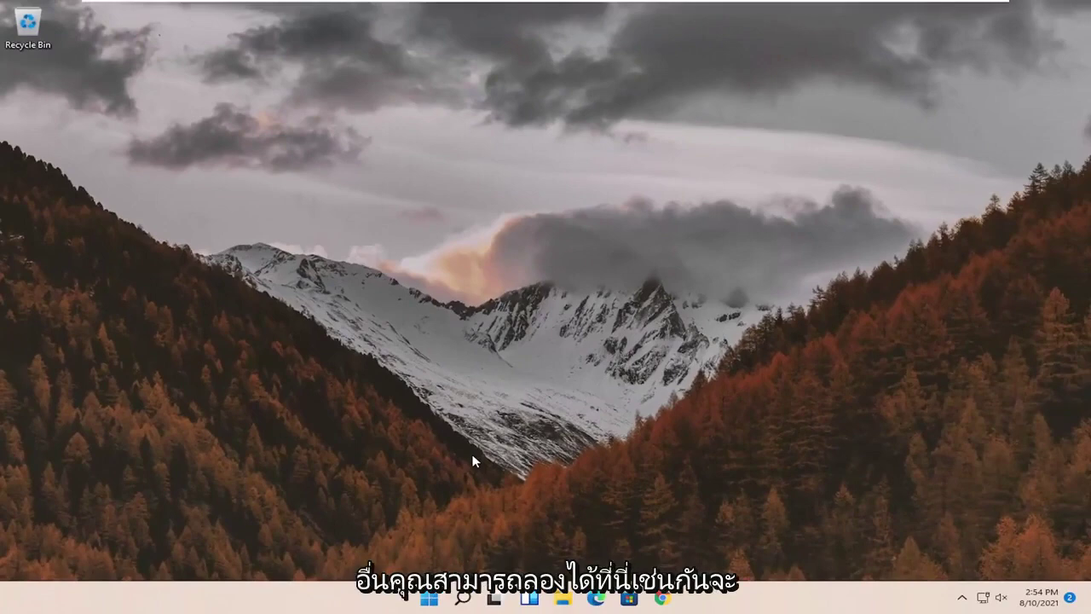
Step: Launch Registry Editor from Search with Run as administrator and approve the UAC prompt
{"action": "left_click", "coordinate": [462, 597]}
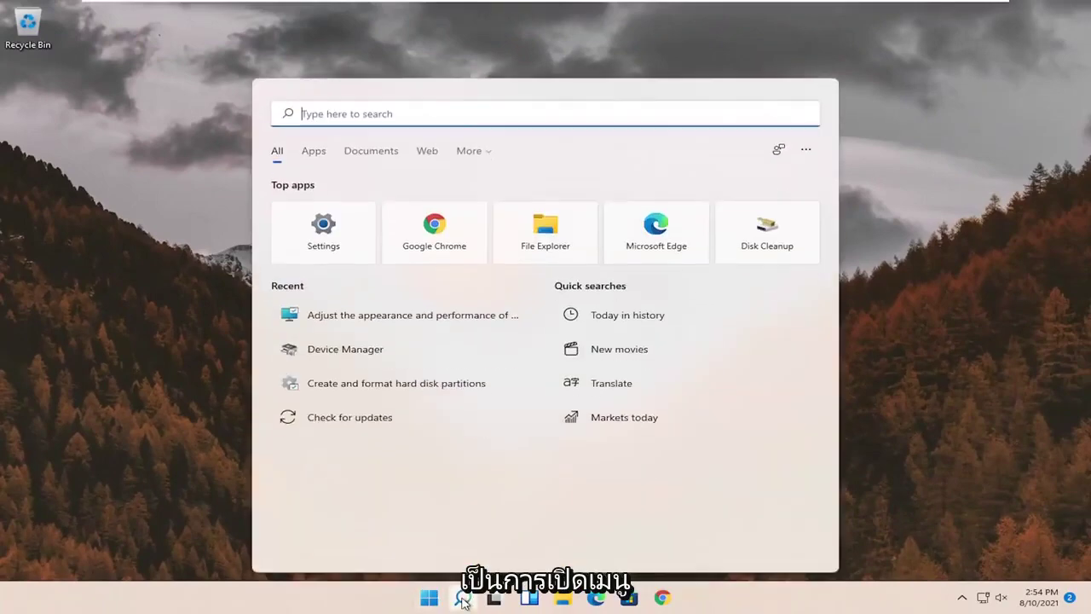
{"action": "type", "text": "regedit"}
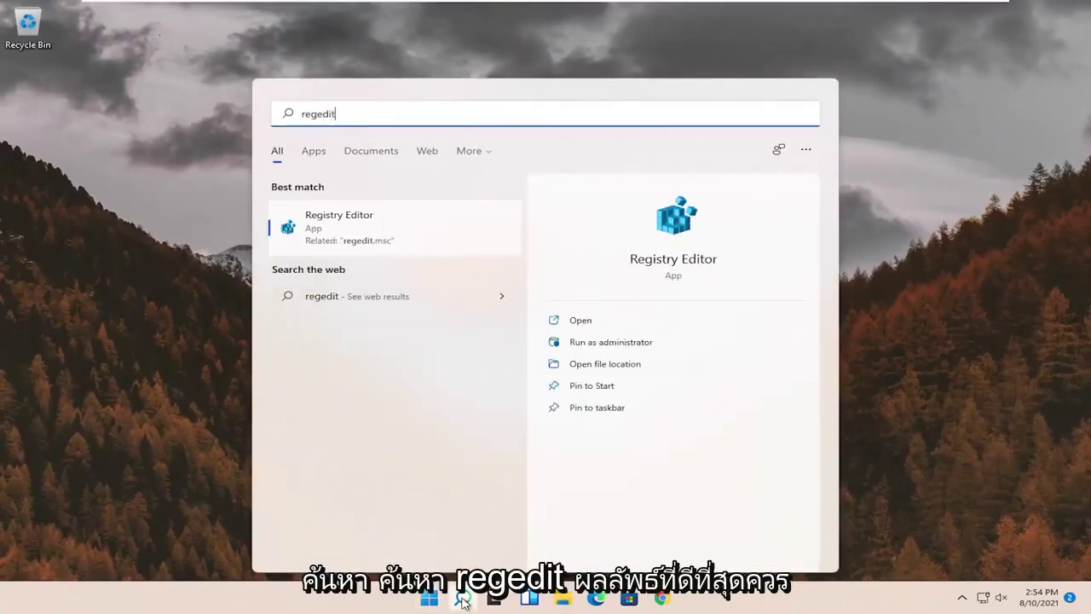
{"action": "right_click", "coordinate": [335, 231]}
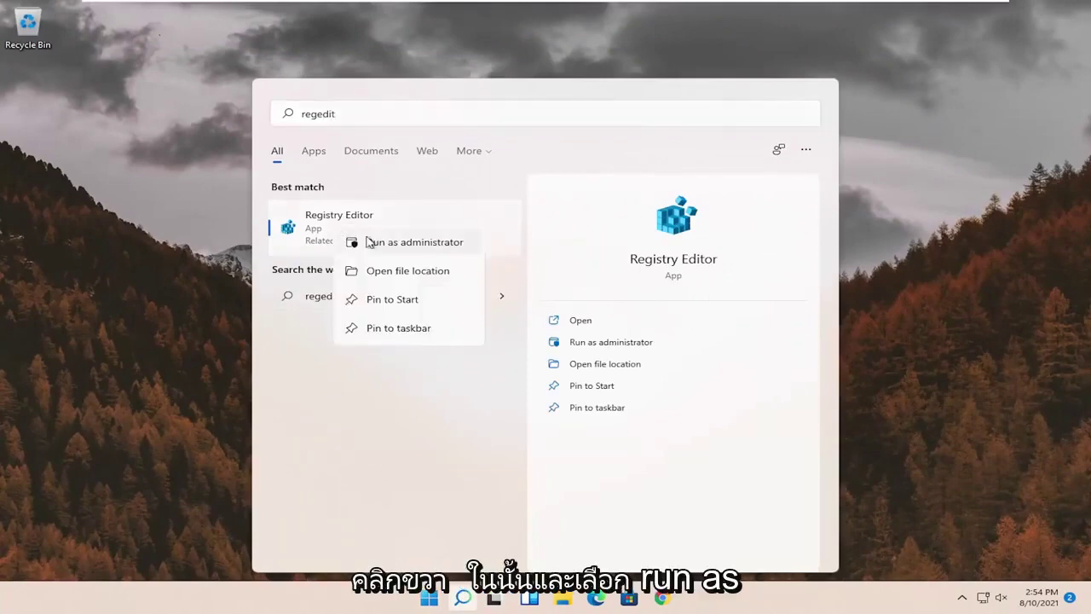
{"action": "left_click", "coordinate": [440, 244]}
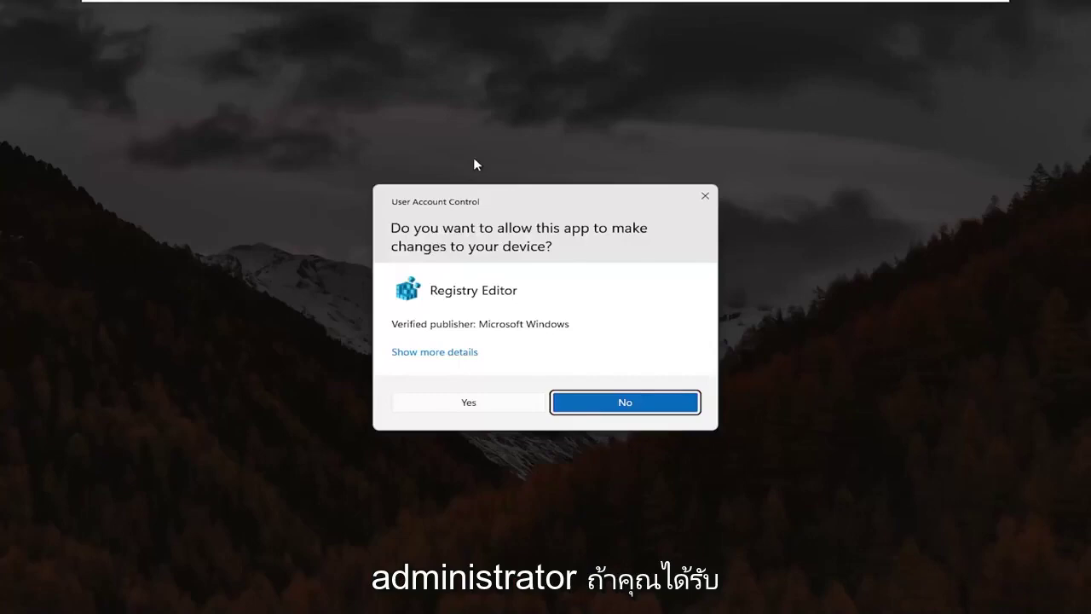
{"action": "left_click", "coordinate": [471, 404]}
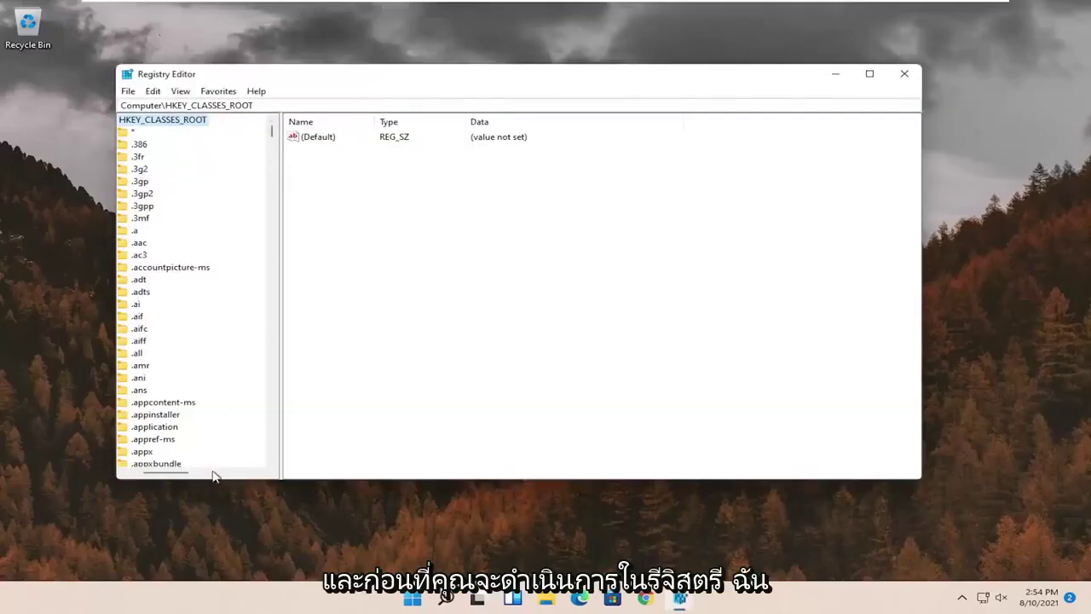
Step: Collapse HKEY_CLASSES_ROOT and select the Computer root to show the five hives
{"action": "left_click_drag", "start_coordinate": [180, 475], "coordinate": [136, 475]}
{"action": "left_click", "coordinate": [140, 133]}
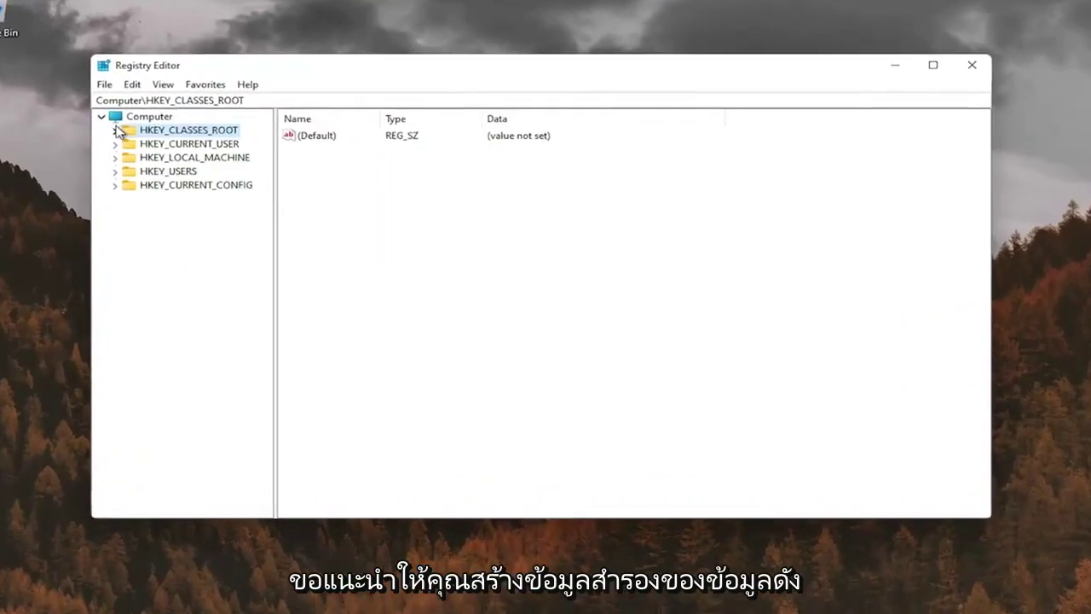
{"action": "left_click", "coordinate": [147, 117]}
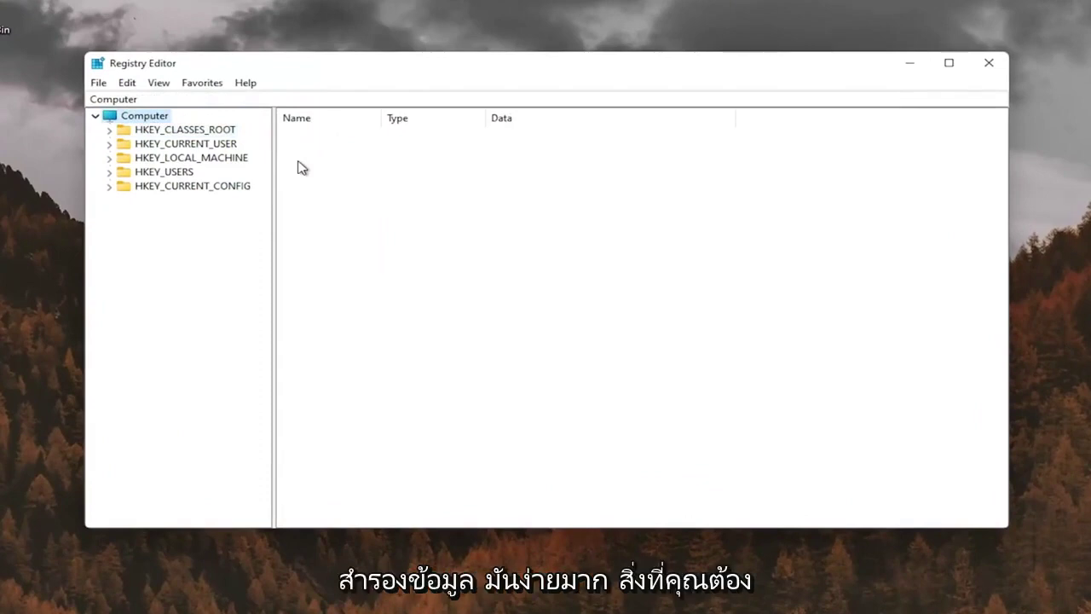
Step: Open the Export Registry File dialog, browse to the Desktop, then close it
{"action": "left_click", "coordinate": [99, 83]}
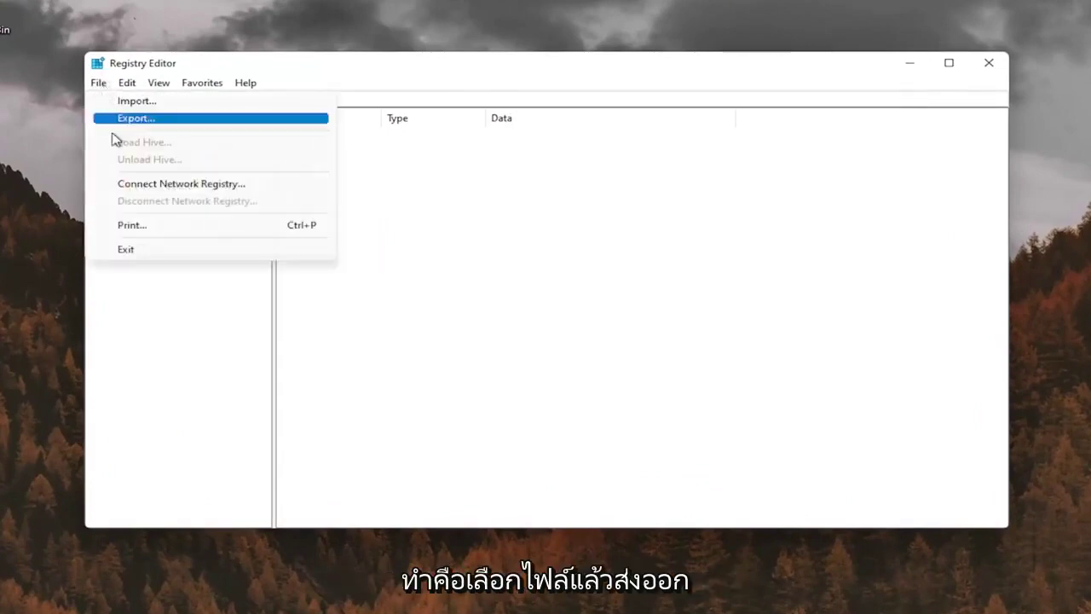
{"action": "left_click", "coordinate": [139, 118]}
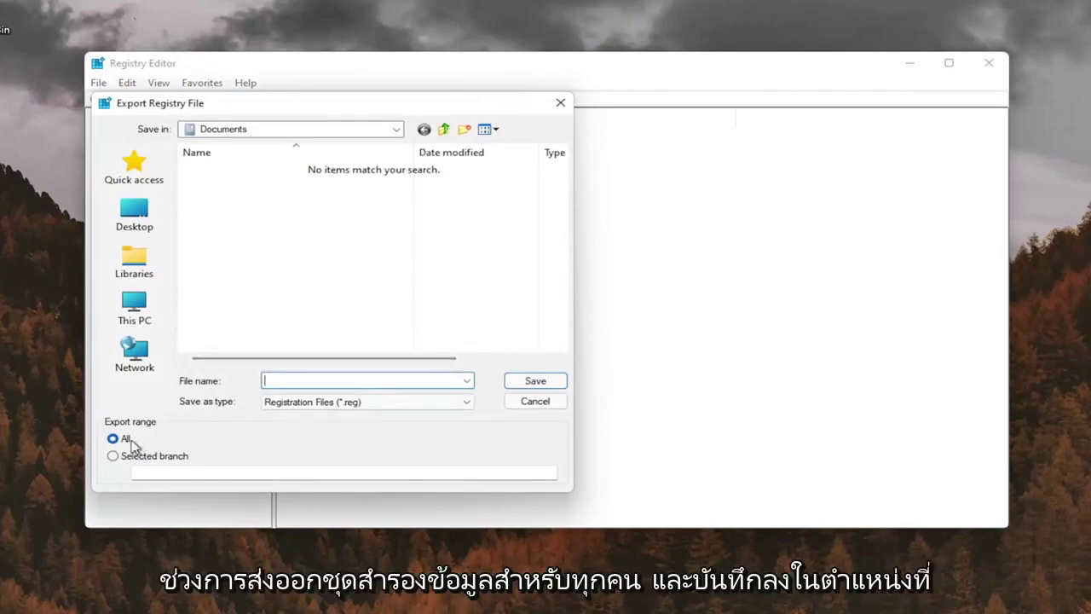
{"action": "left_click", "coordinate": [135, 214]}
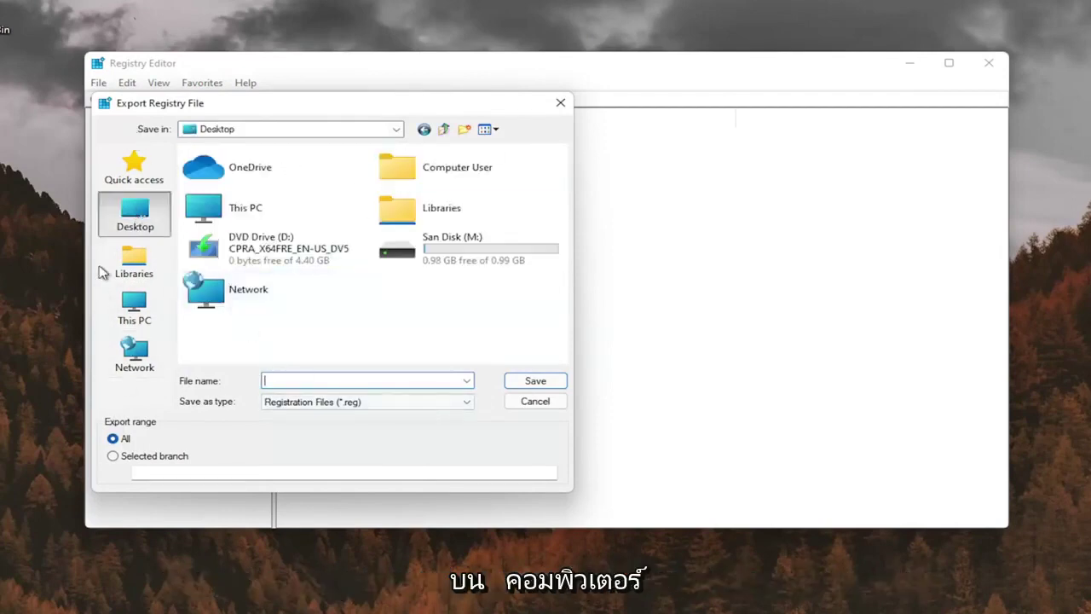
{"action": "left_click", "coordinate": [560, 104]}
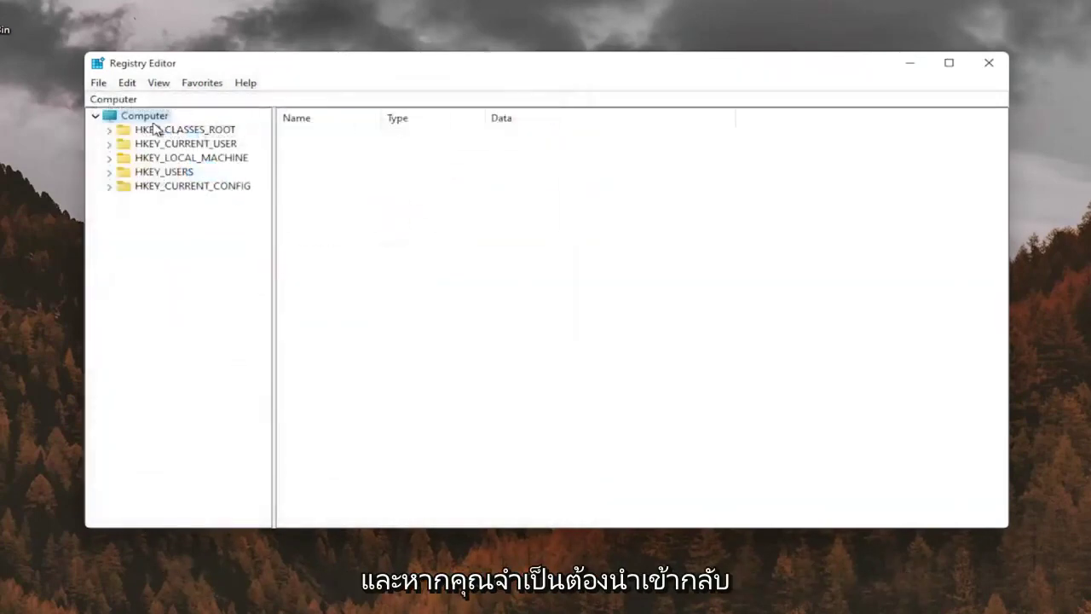
Step: Open the Import Registry File dialog and browse to the Desktop
{"action": "left_click", "coordinate": [103, 84]}
{"action": "left_click", "coordinate": [122, 104]}
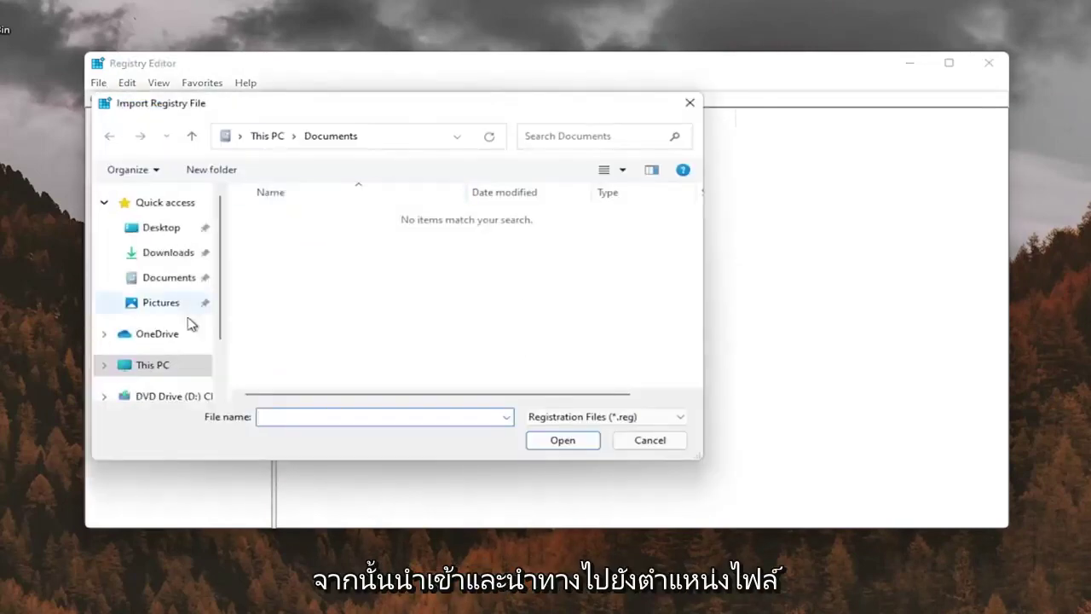
{"action": "left_click", "coordinate": [158, 228]}
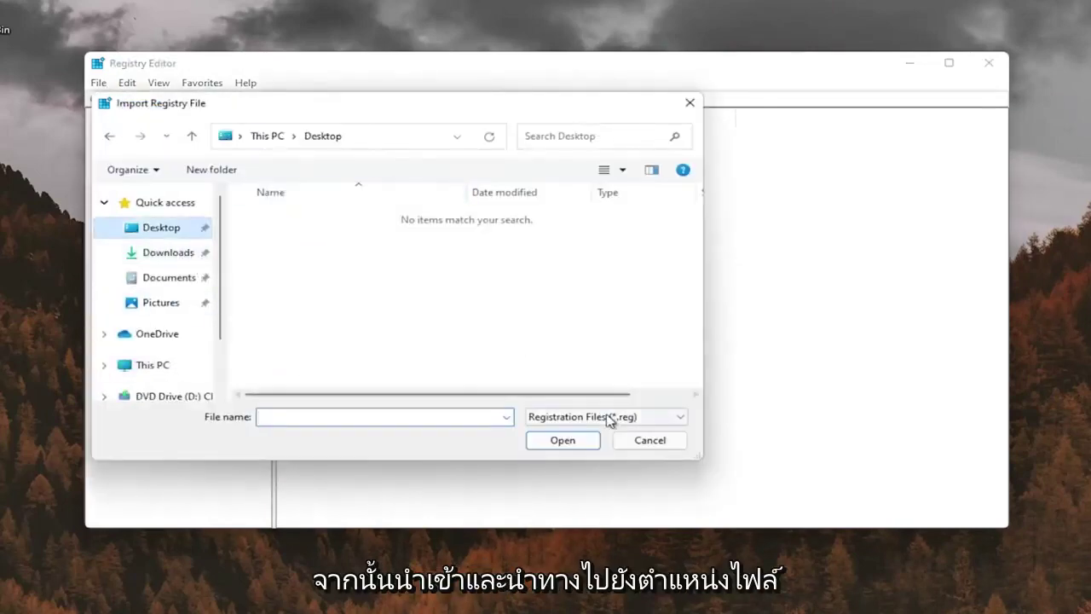
Step: Cancel the import and navigate to HKEY_CURRENT_USER\Control Panel\Desktop, widening the panes to read value names
{"action": "left_click", "coordinate": [651, 440]}
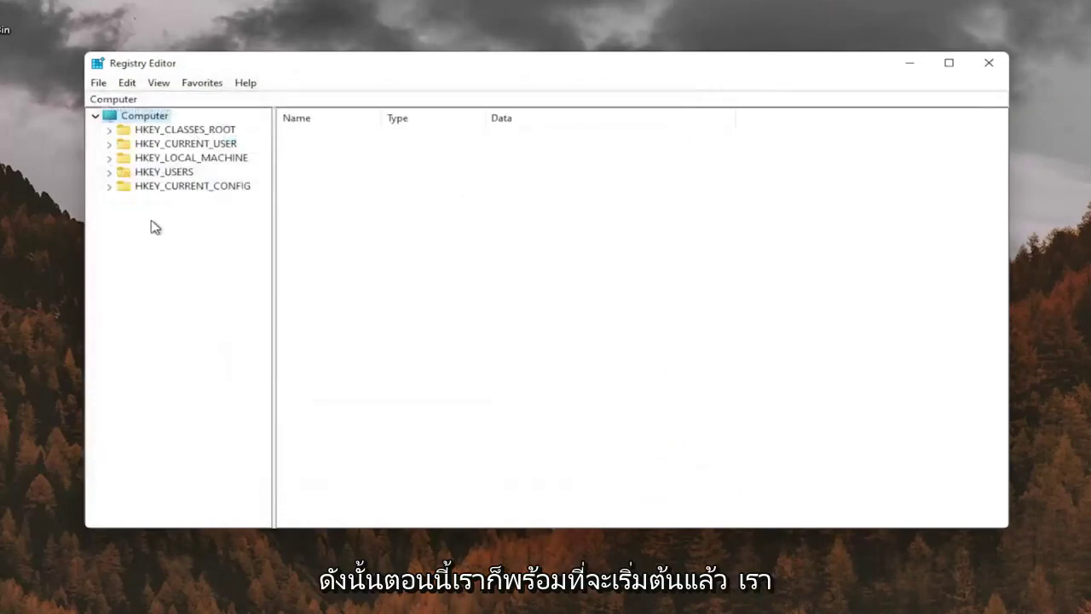
{"action": "double_click", "coordinate": [177, 144]}
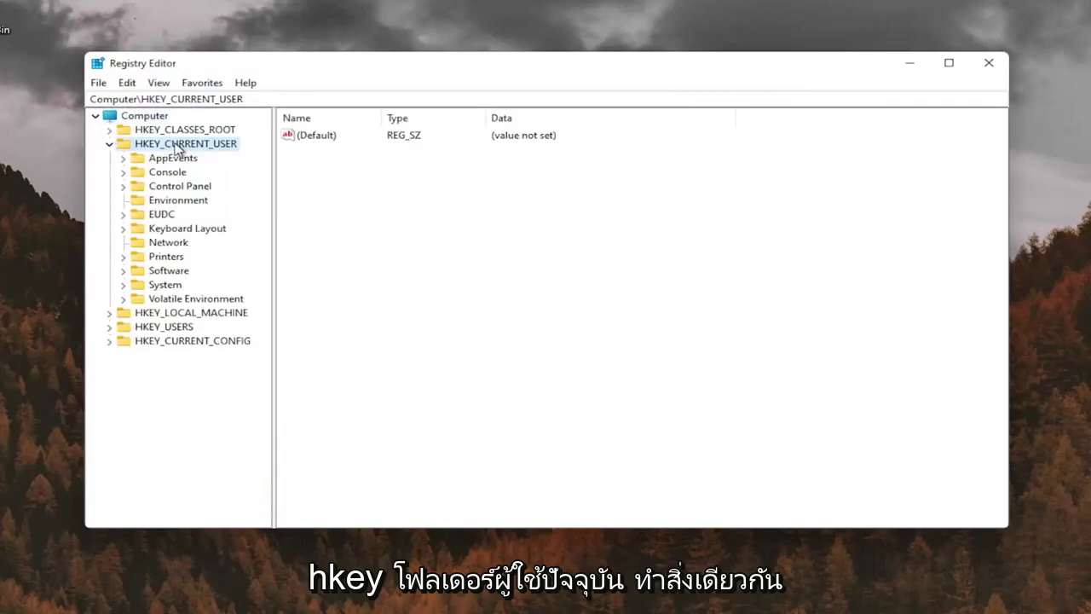
{"action": "double_click", "coordinate": [171, 187]}
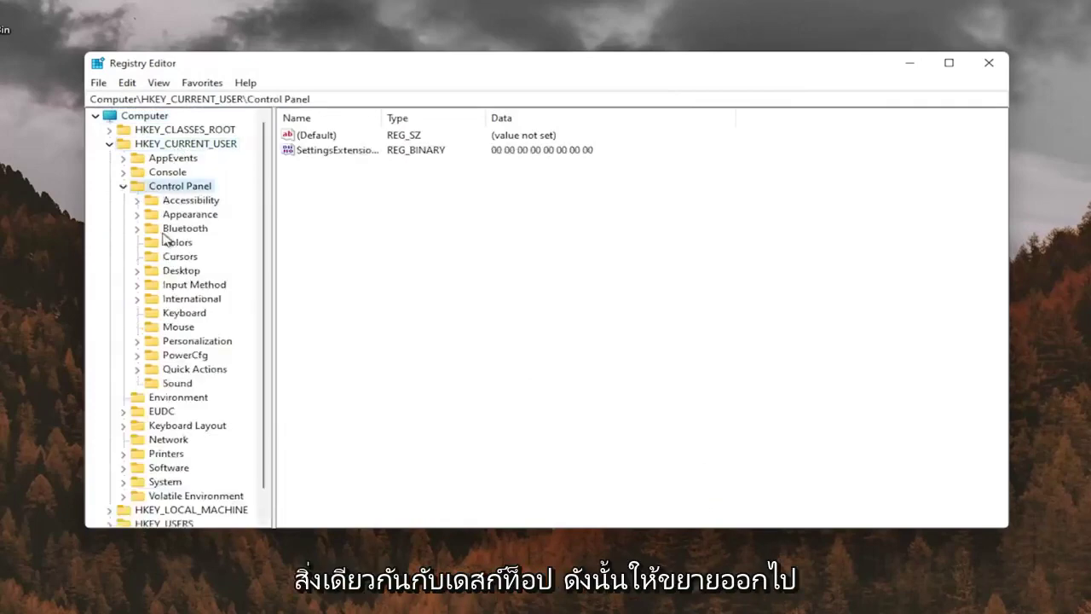
{"action": "left_click", "coordinate": [177, 273]}
{"action": "double_click", "coordinate": [176, 273]}
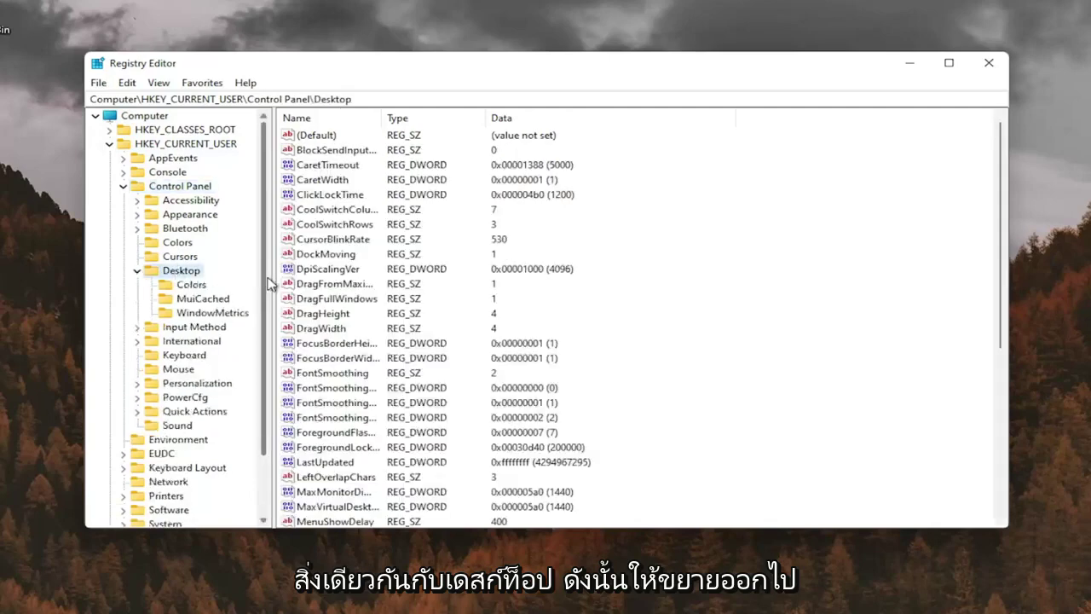
{"action": "left_click_drag", "start_coordinate": [278, 269], "coordinate": [300, 268]}
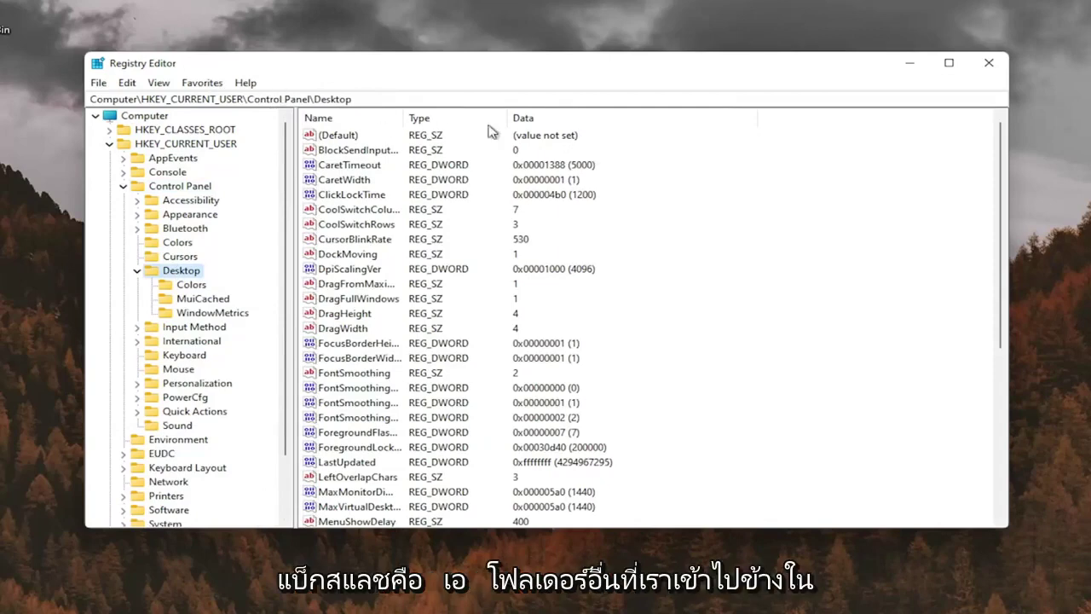
{"action": "left_click_drag", "start_coordinate": [397, 112], "coordinate": [463, 114]}
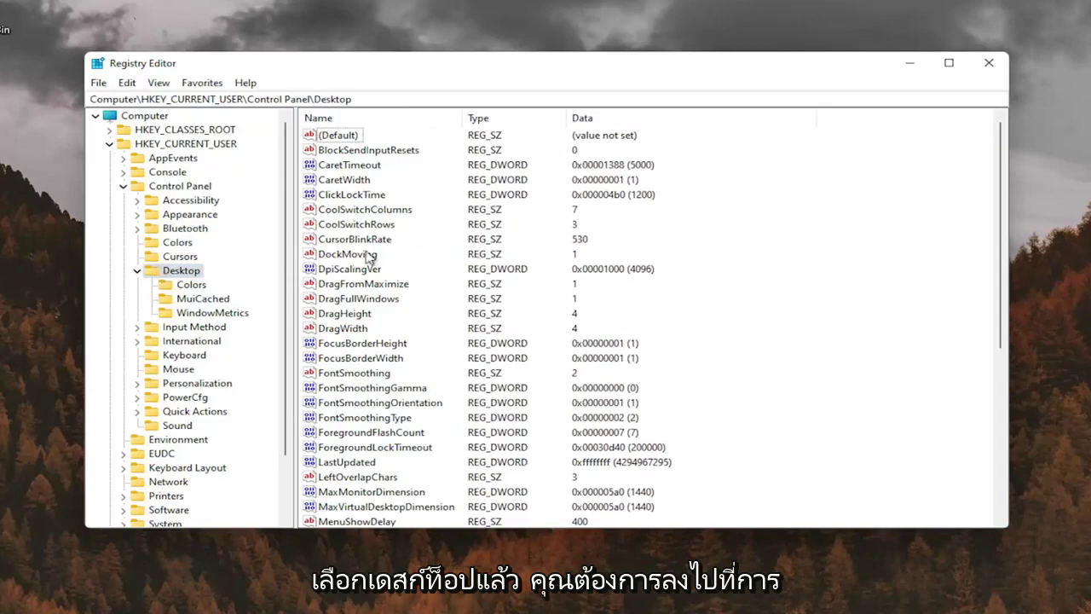
{"action": "scroll", "coordinate": [379, 314], "scroll_direction": "down", "scroll_amount": 5}
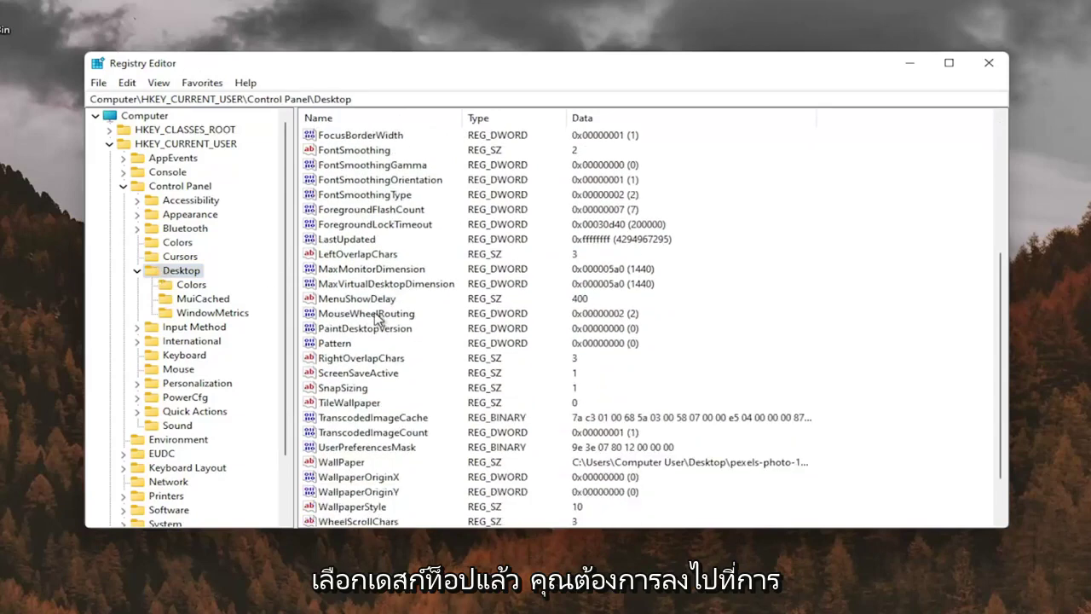
{"action": "scroll", "coordinate": [379, 317], "scroll_direction": "down", "scroll_amount": 2}
Step: Set the Win8DpiScaling value data to 1
{"action": "left_click", "coordinate": [355, 493]}
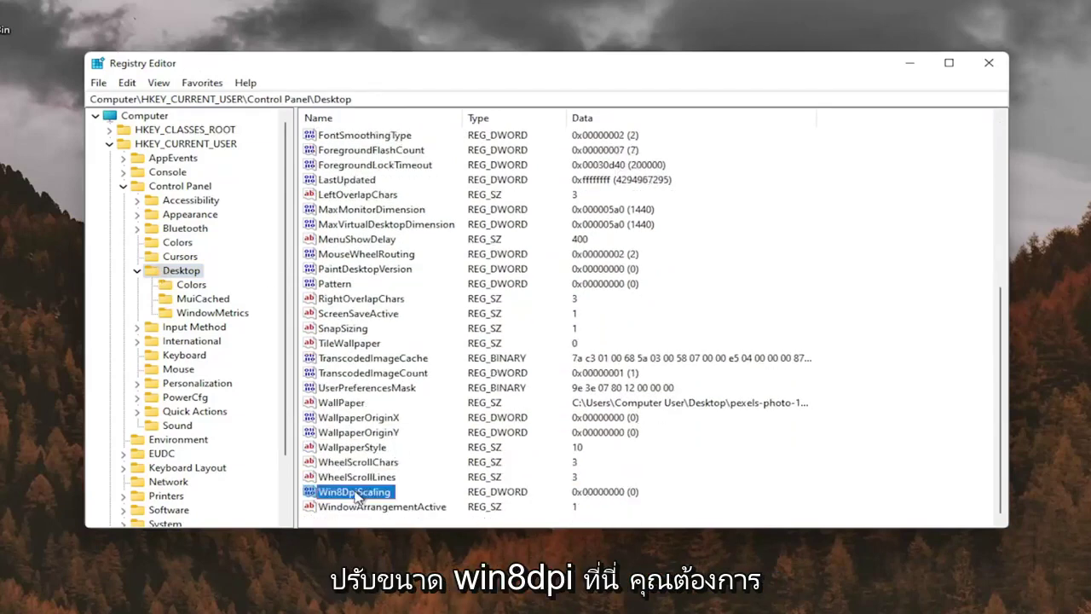
{"action": "double_click", "coordinate": [356, 496]}
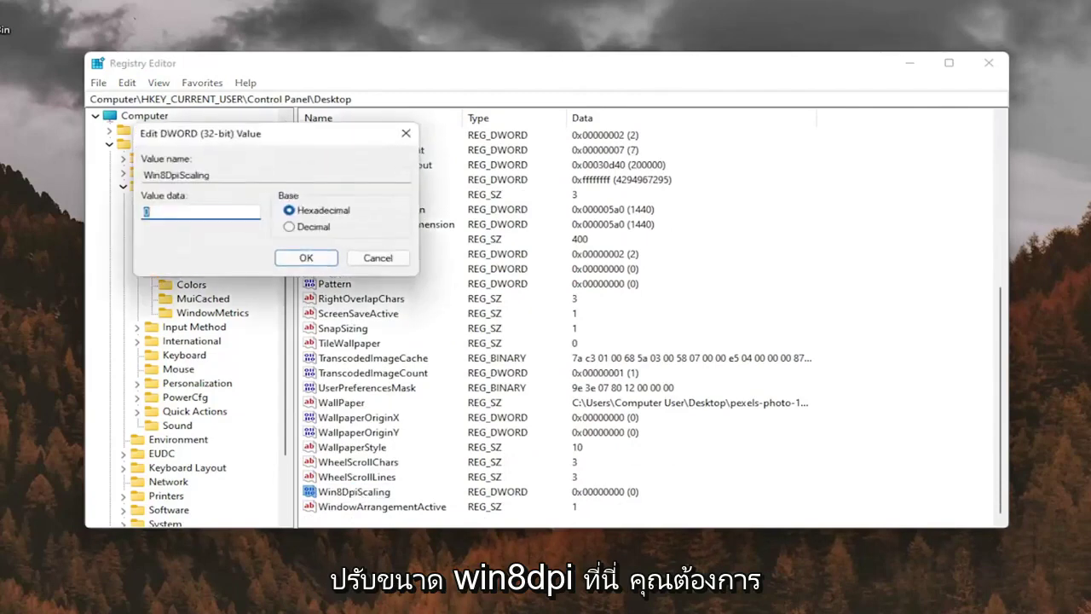
{"action": "left_click", "coordinate": [149, 217]}
{"action": "type", "text": "1"}
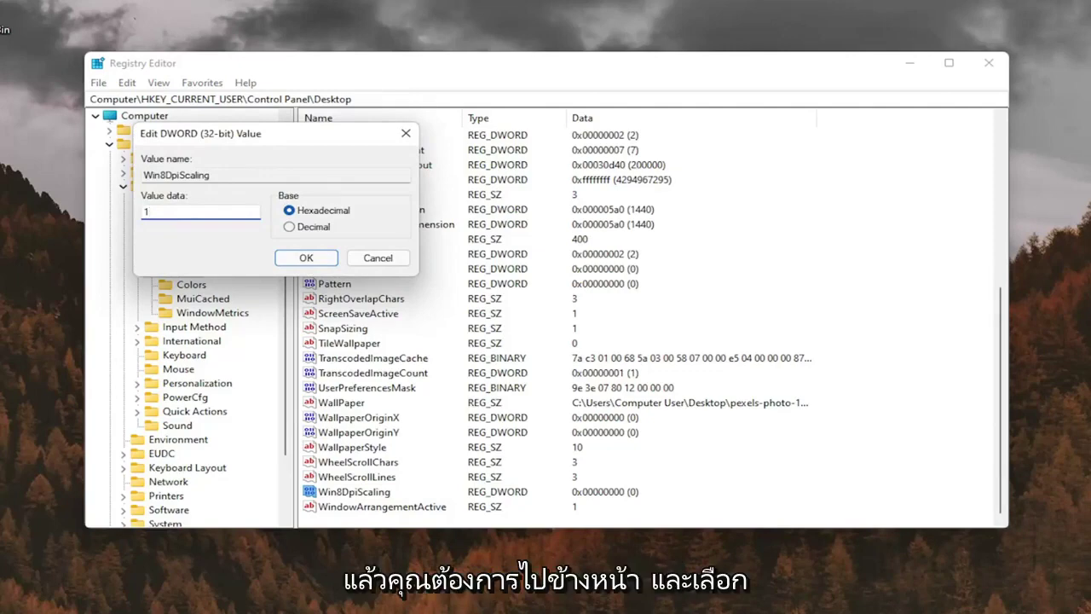
{"action": "left_click", "coordinate": [304, 255]}
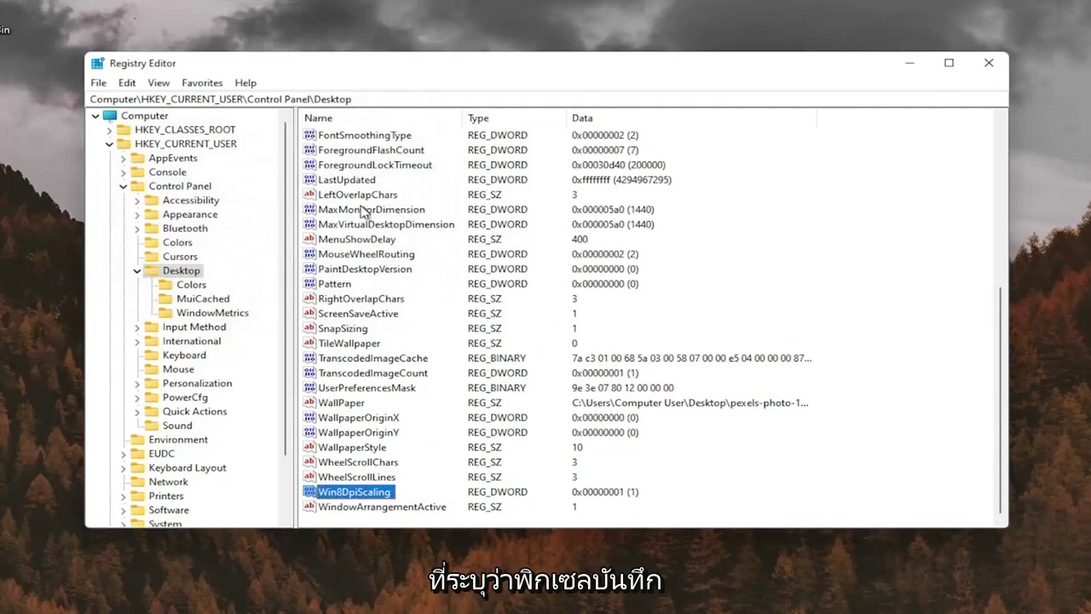
Step: Create a new DWORD (32-bit) value named LogPixels in the Desktop key
{"action": "left_click", "coordinate": [368, 242]}
{"action": "scroll", "coordinate": [368, 247], "scroll_direction": "up", "scroll_amount": 2}
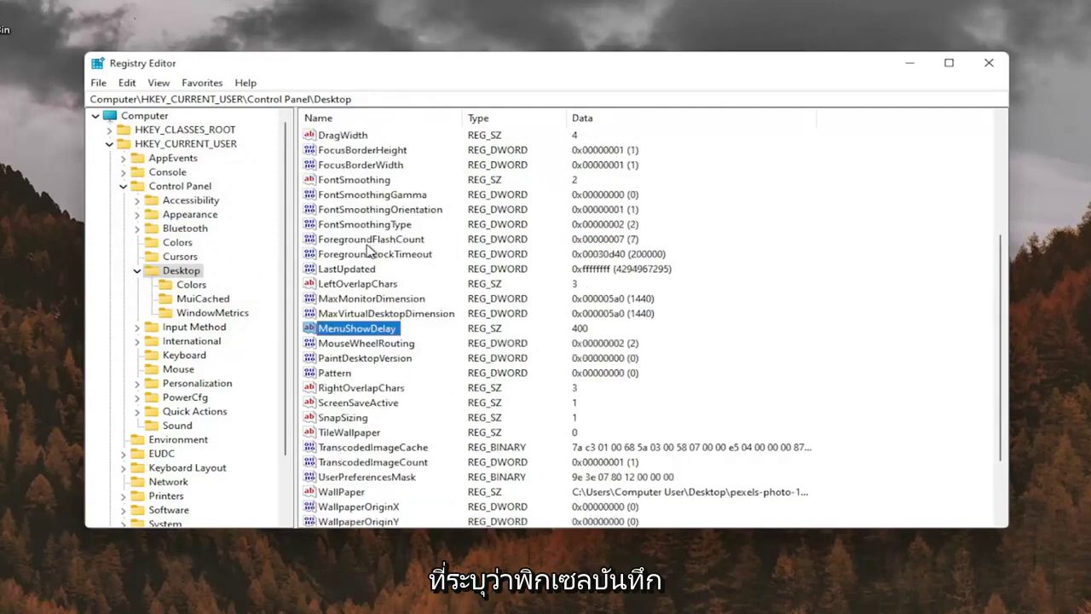
{"action": "scroll", "coordinate": [369, 247], "scroll_direction": "down", "scroll_amount": 2}
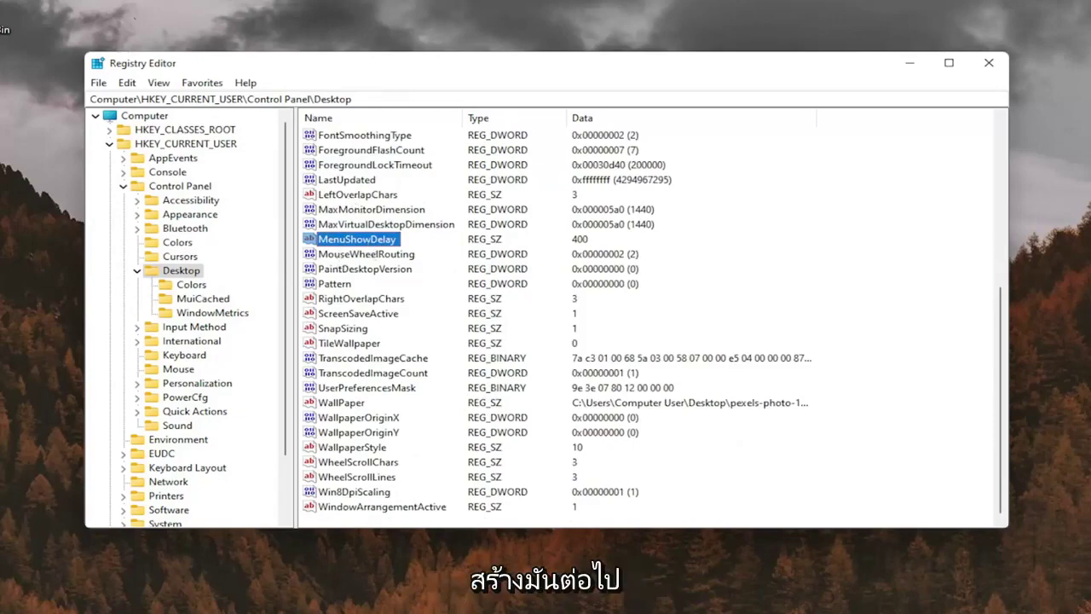
{"action": "scroll", "coordinate": [395, 390], "scroll_direction": "up", "scroll_amount": 6}
{"action": "scroll", "coordinate": [394, 390], "scroll_direction": "down", "scroll_amount": 6}
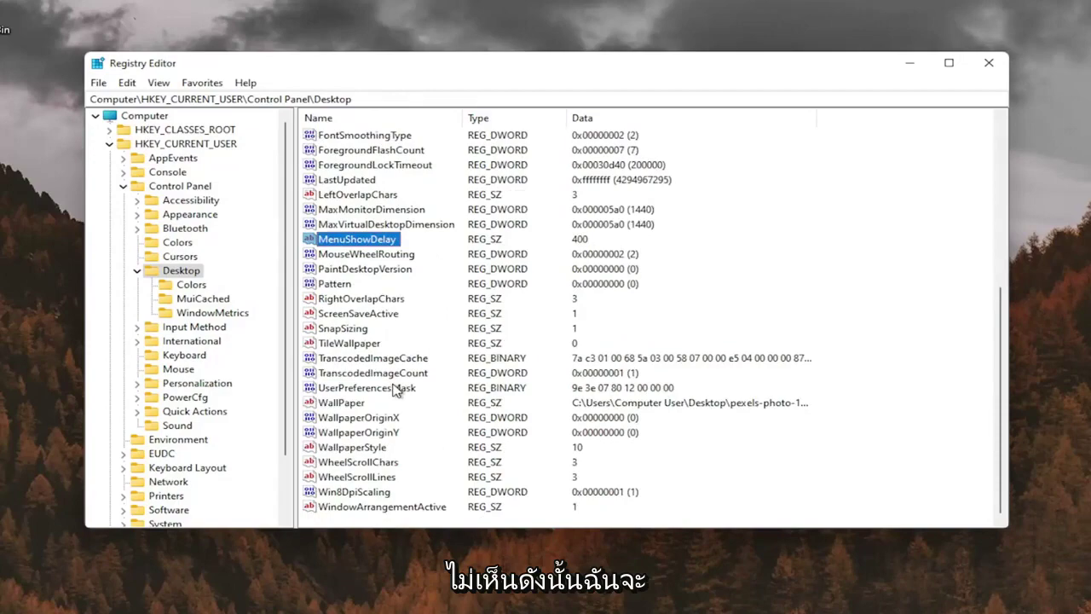
{"action": "right_click", "coordinate": [810, 201]}
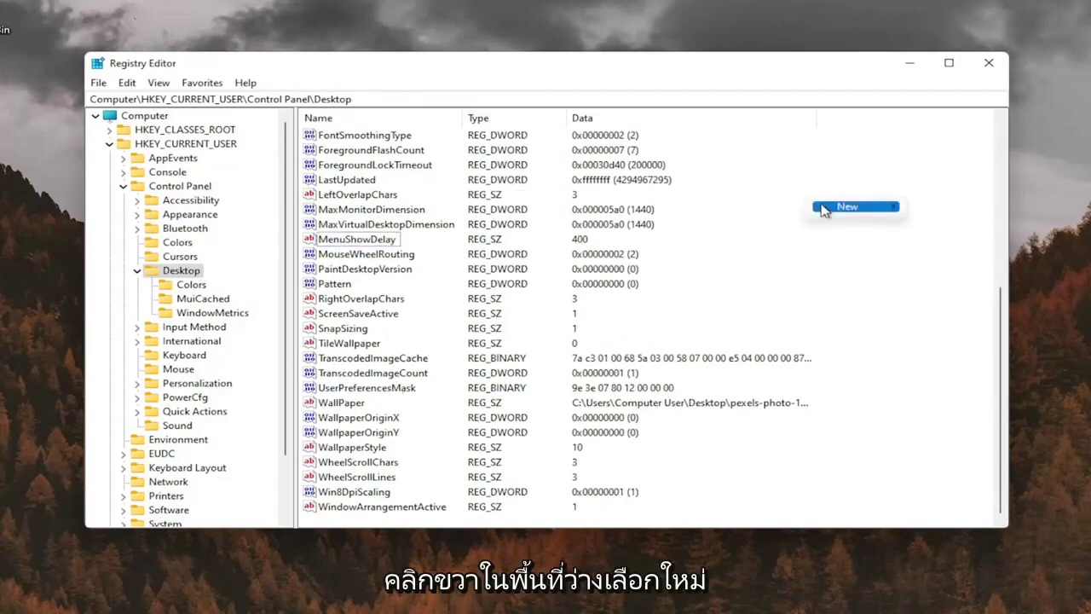
{"action": "mouse_move", "coordinate": [852, 214]}
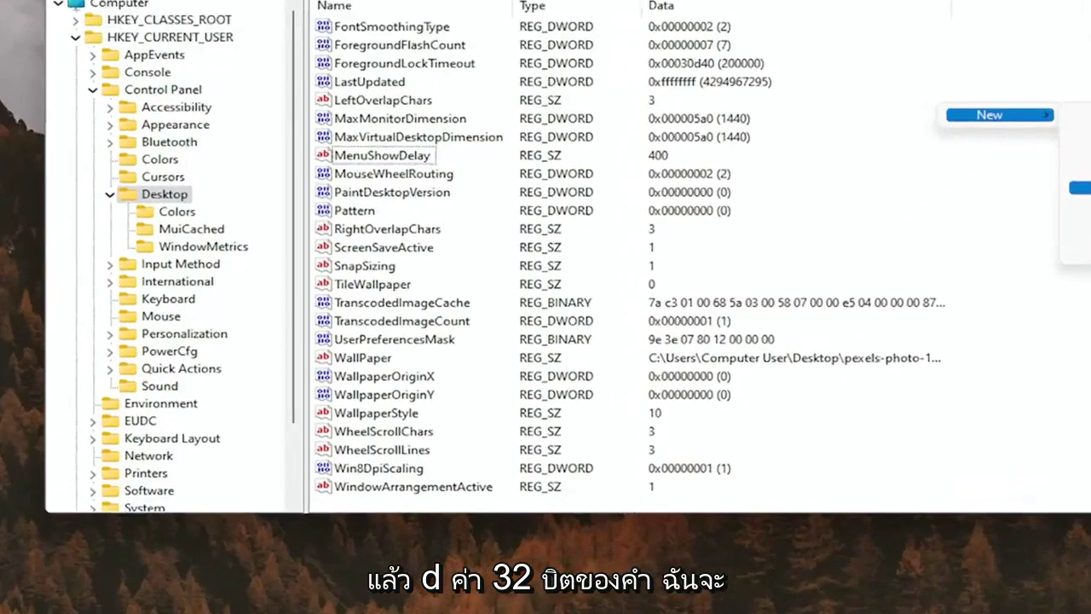
{"action": "left_click", "coordinate": [986, 264]}
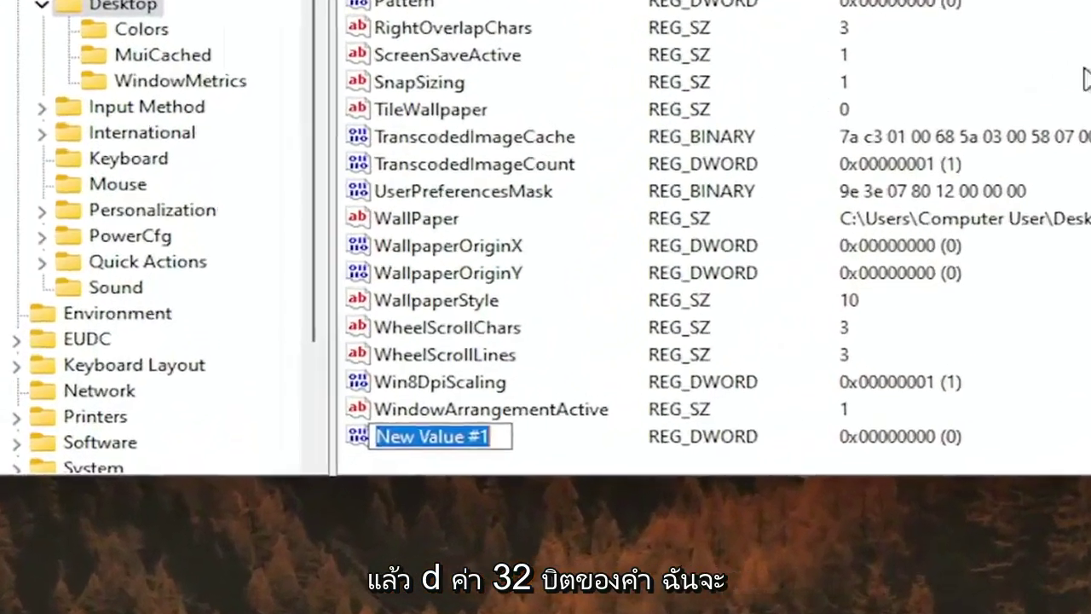
{"action": "type", "text": "Log"}
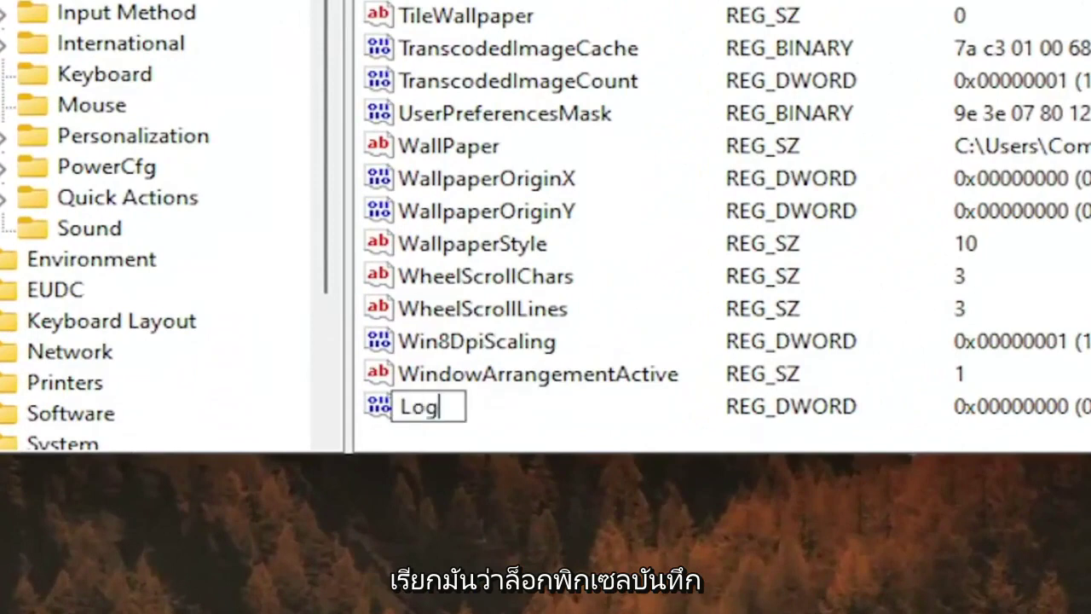
{"action": "type", "text": "Pixels"}
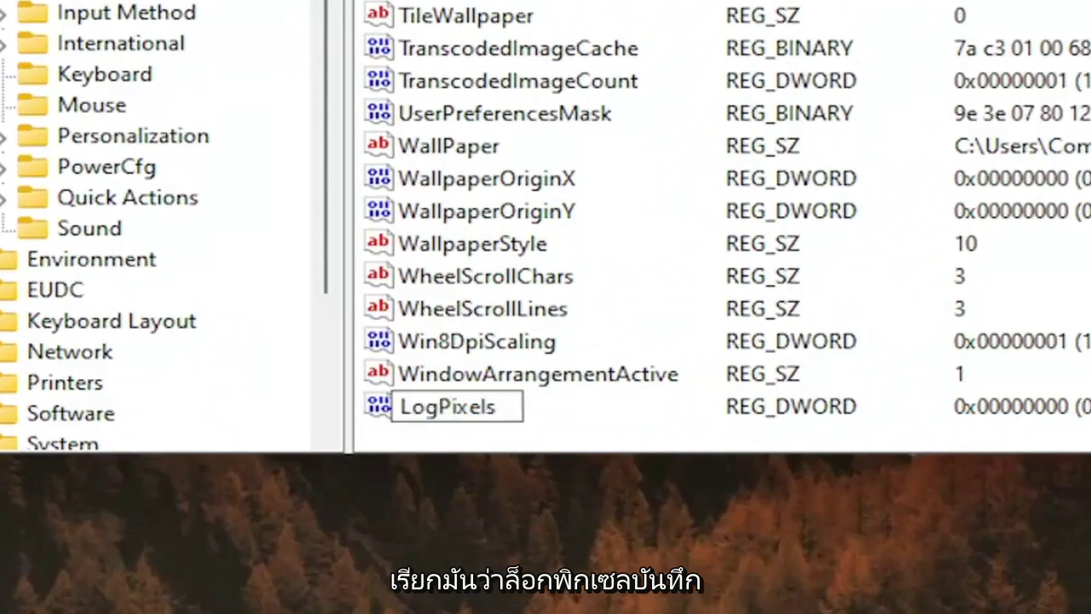
{"action": "key", "text": "Return"}
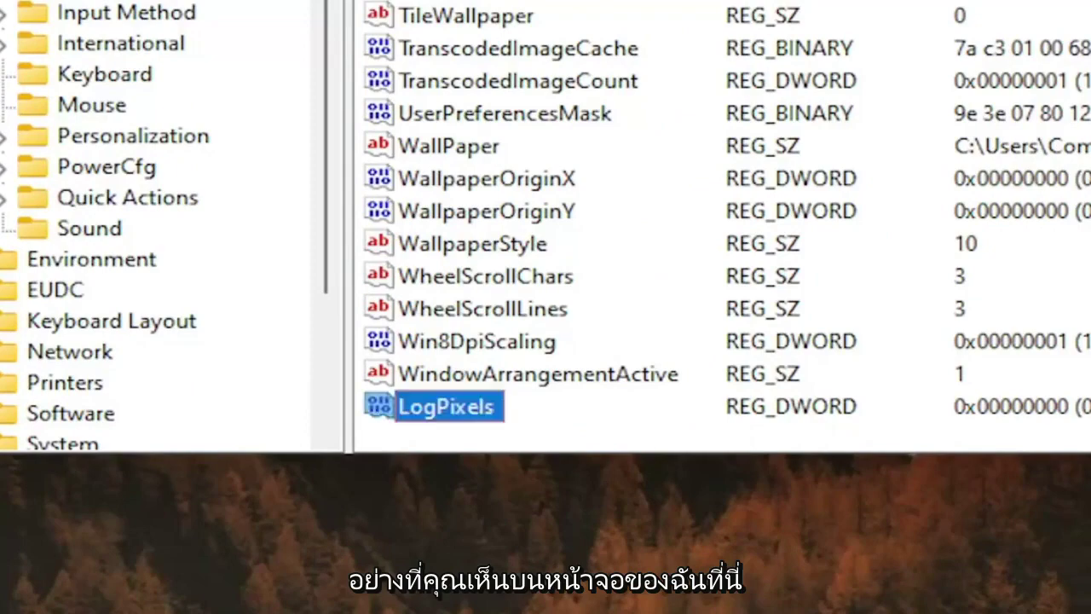
Step: Set the LogPixels value data to 78
{"action": "double_click", "coordinate": [482, 416]}
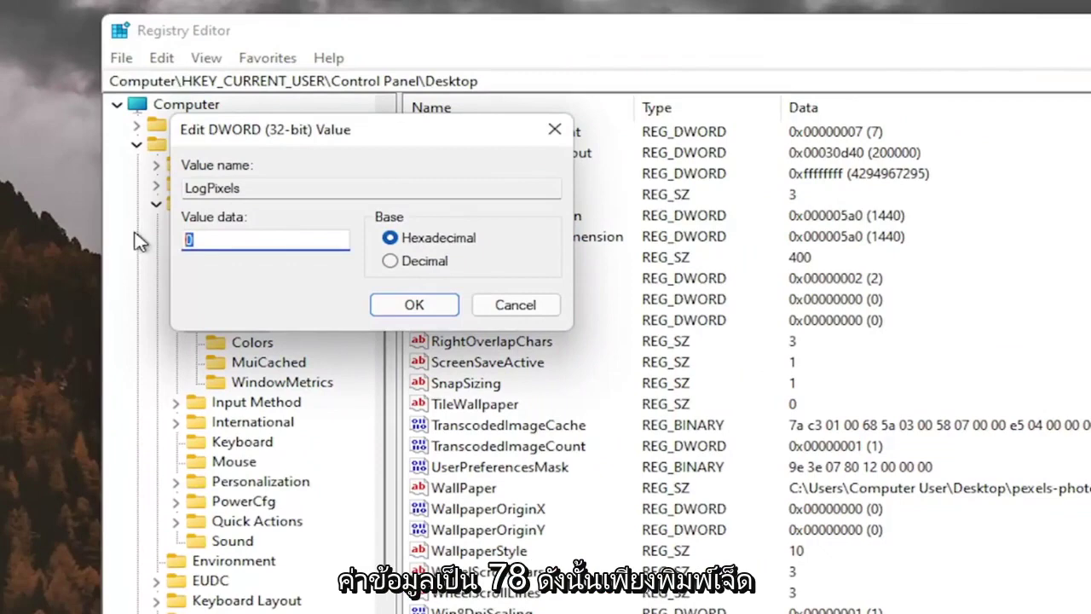
{"action": "type", "text": "78"}
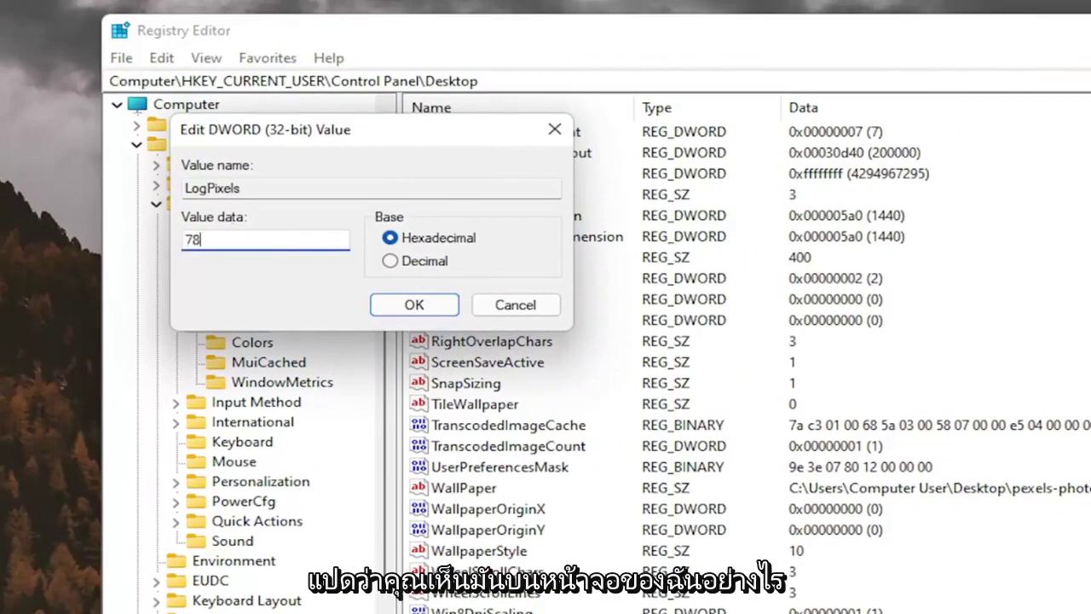
{"action": "left_click", "coordinate": [389, 305]}
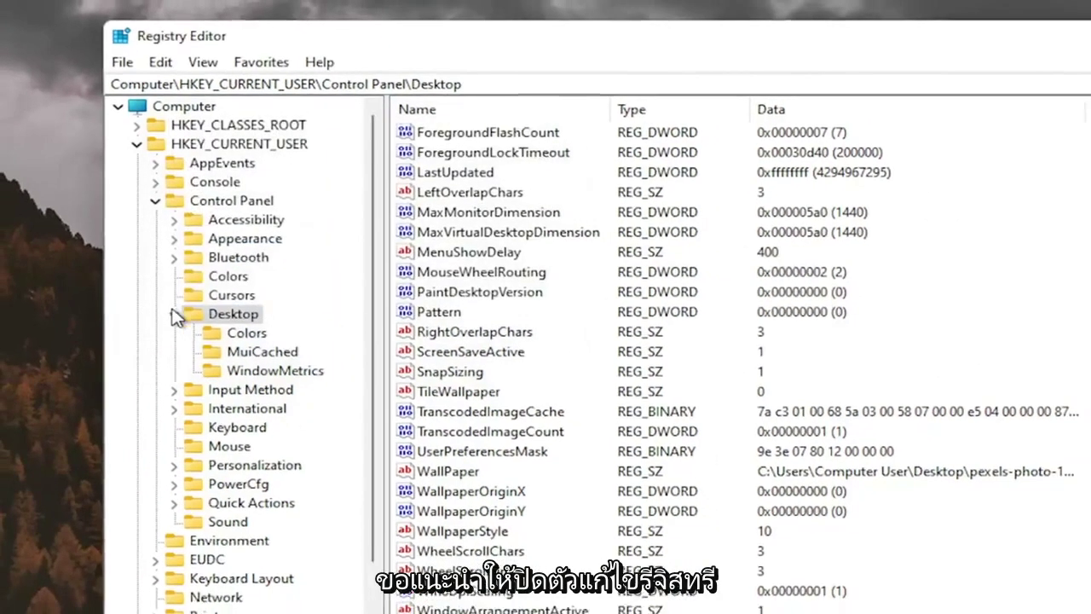
Step: Collapse Desktop, Control Panel and HKEY_CURRENT_USER, close Registry Editor, and bring up the Start quick links menu
{"action": "left_click", "coordinate": [174, 322]}
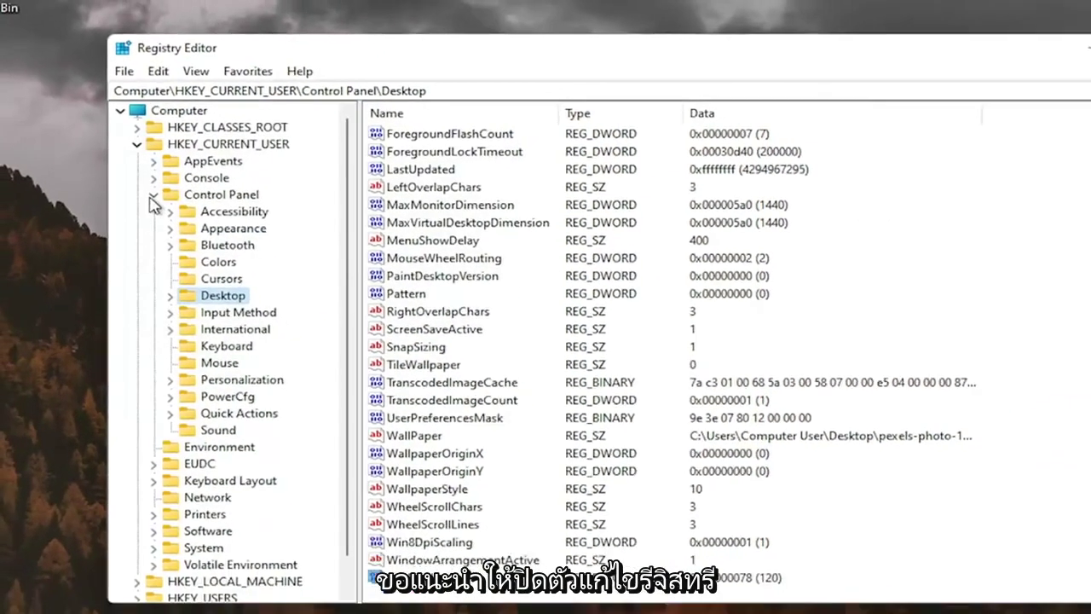
{"action": "left_click", "coordinate": [152, 194]}
{"action": "left_click", "coordinate": [136, 144]}
{"action": "left_click", "coordinate": [178, 110]}
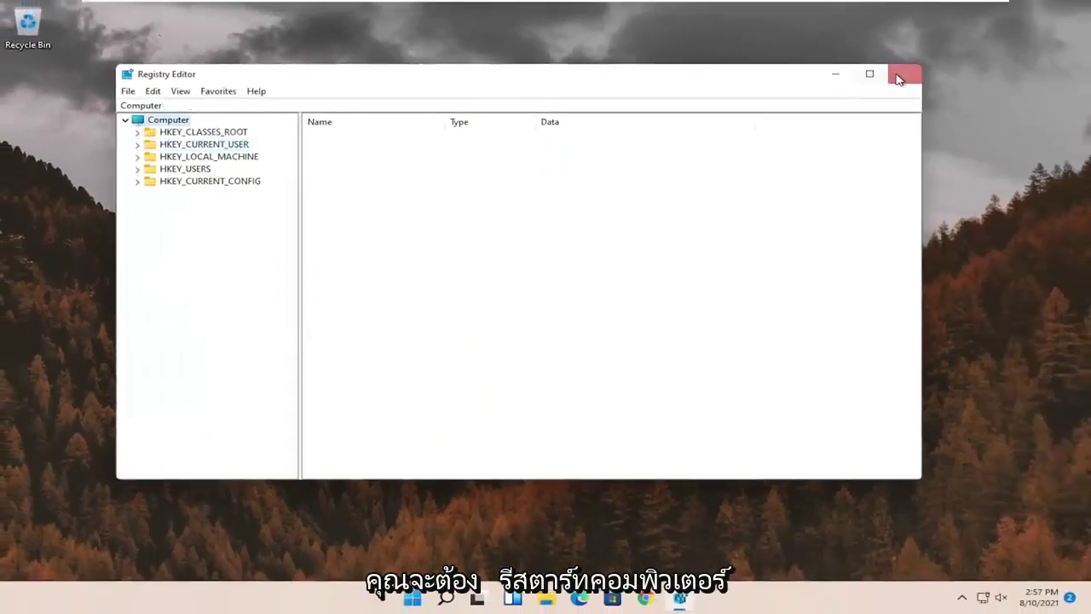
{"action": "left_click", "coordinate": [903, 75]}
{"action": "right_click", "coordinate": [429, 597]}
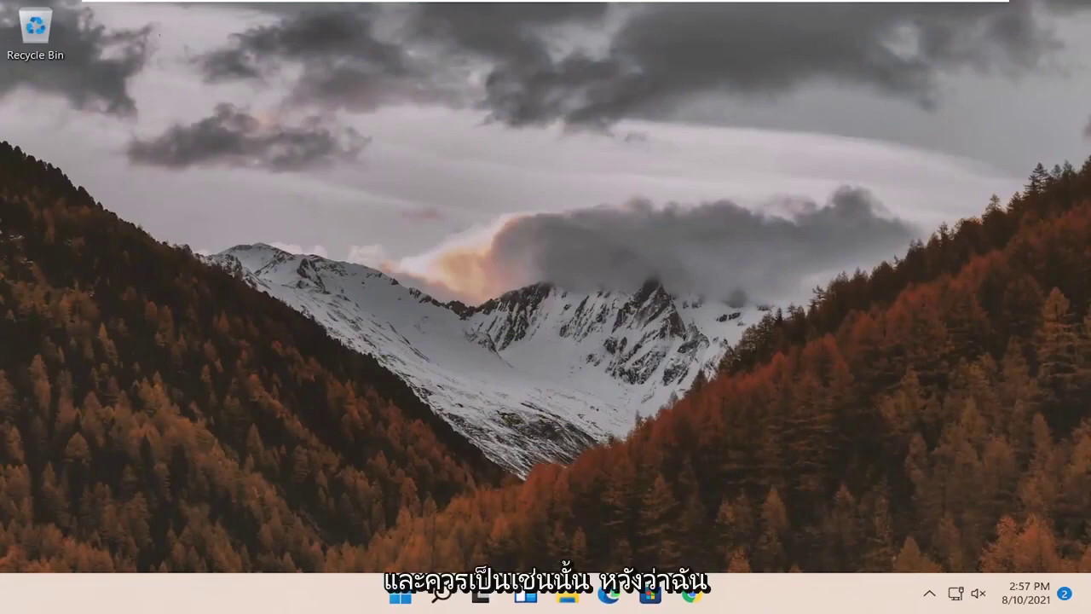
{"action": "left_click_drag", "start_coordinate": [677, 480], "coordinate": [474, 548]}
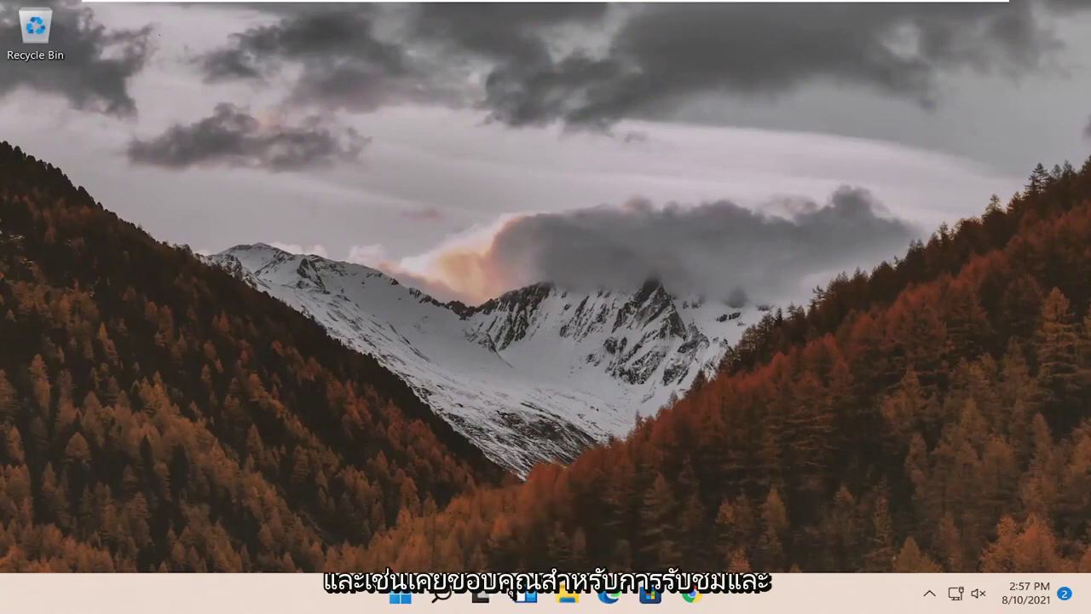